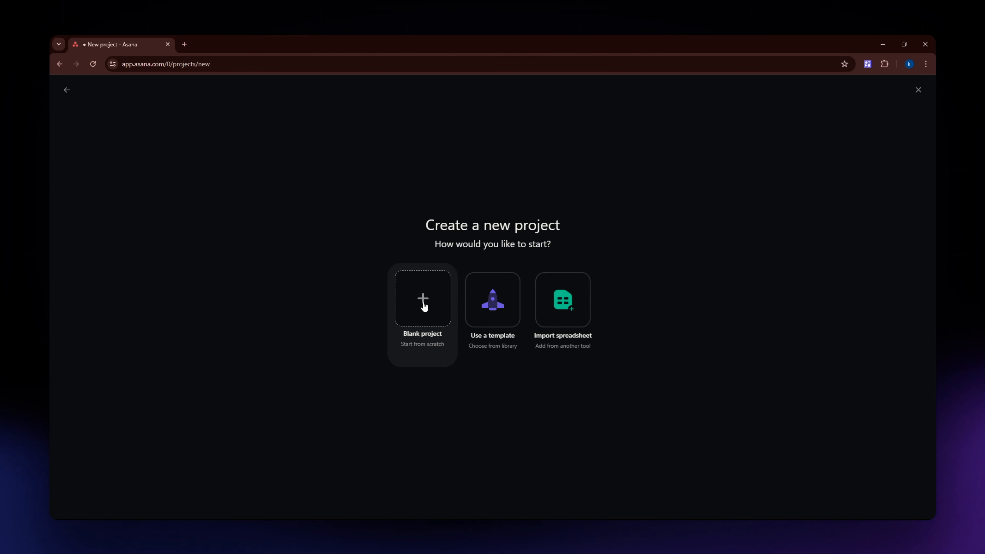
# - Start a blank project named Sample project
pyautogui.click(427, 302)
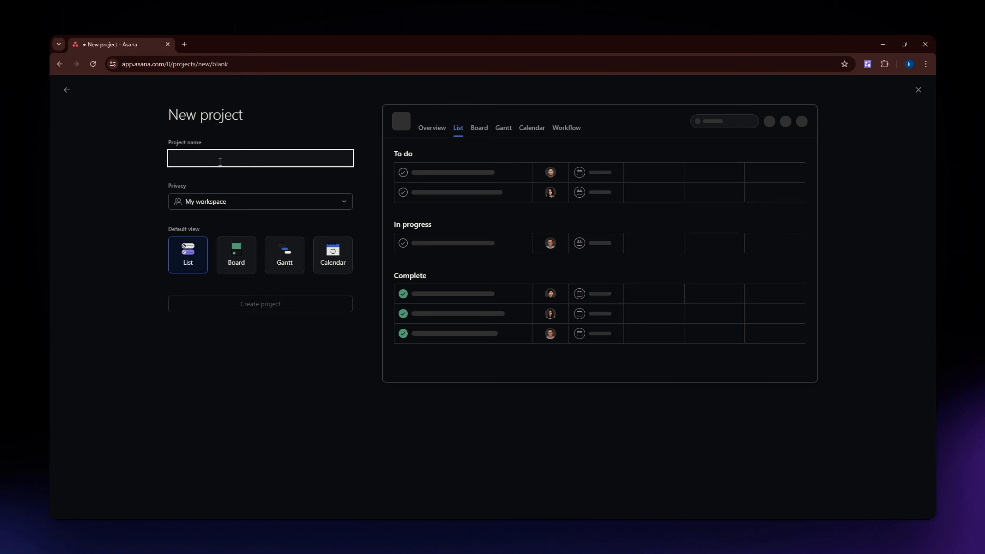
pyautogui.write('Sample project')
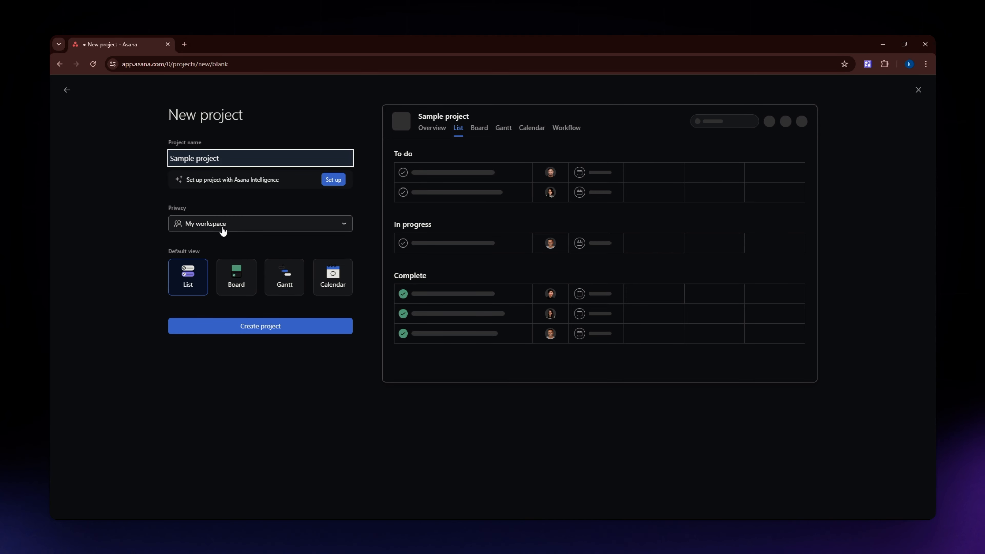
# - Review the privacy options and default views, keep My workspace and List, and create the project
pyautogui.click(222, 227)
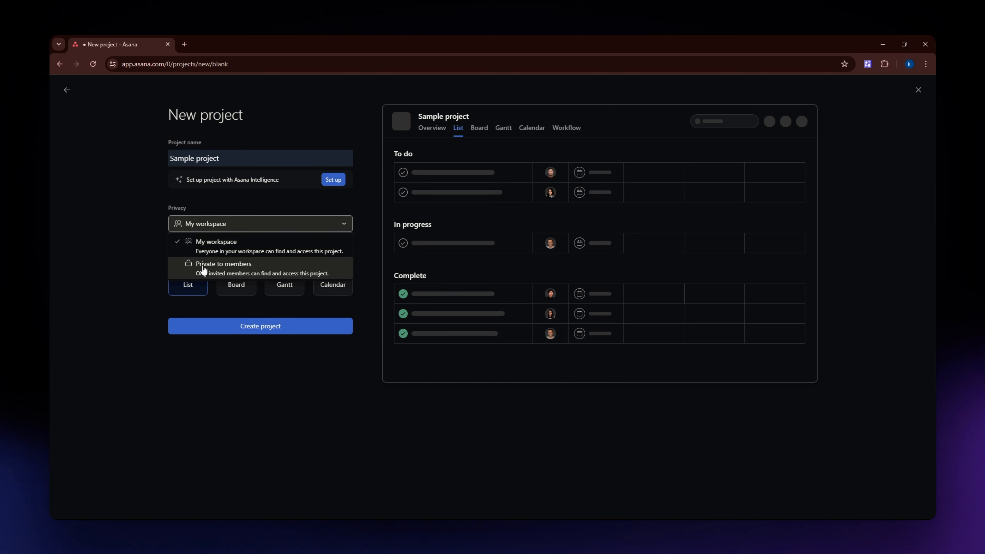
pyautogui.click(138, 188)
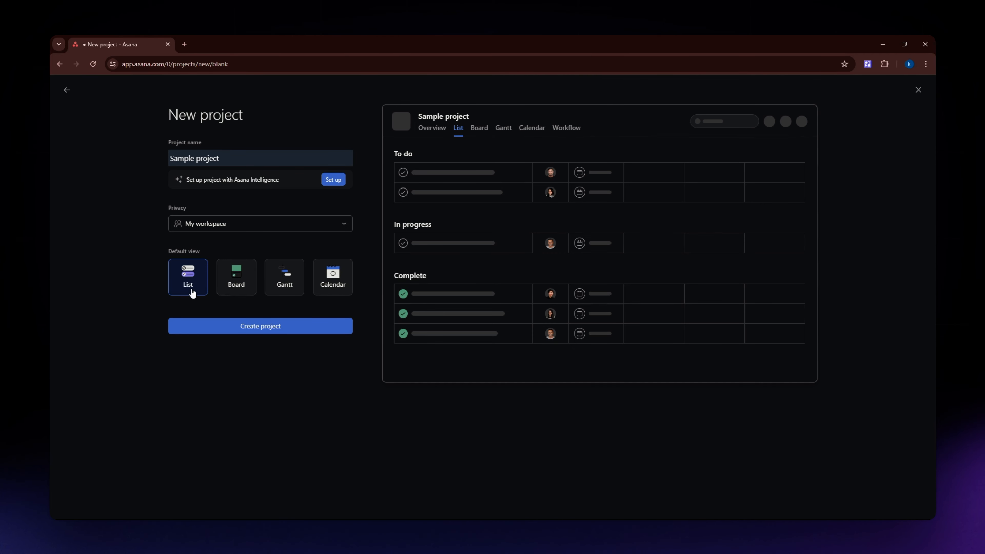
pyautogui.click(236, 287)
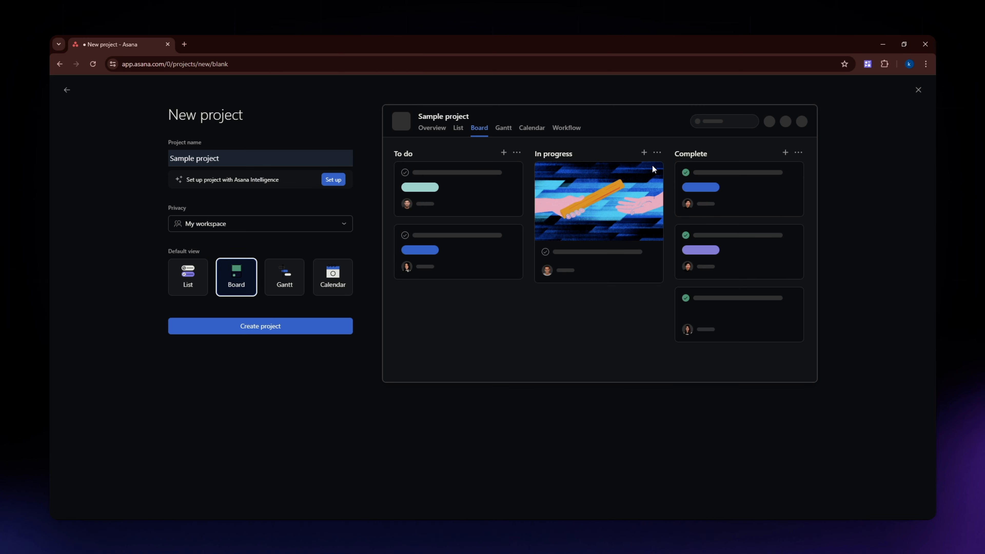
pyautogui.click(281, 279)
pyautogui.click(338, 287)
pyautogui.click(191, 281)
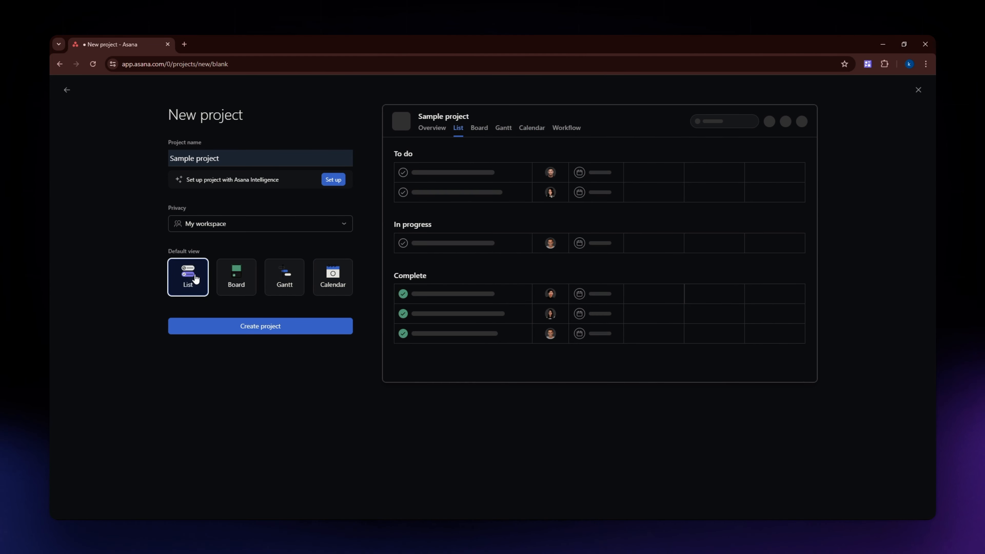
pyautogui.click(221, 330)
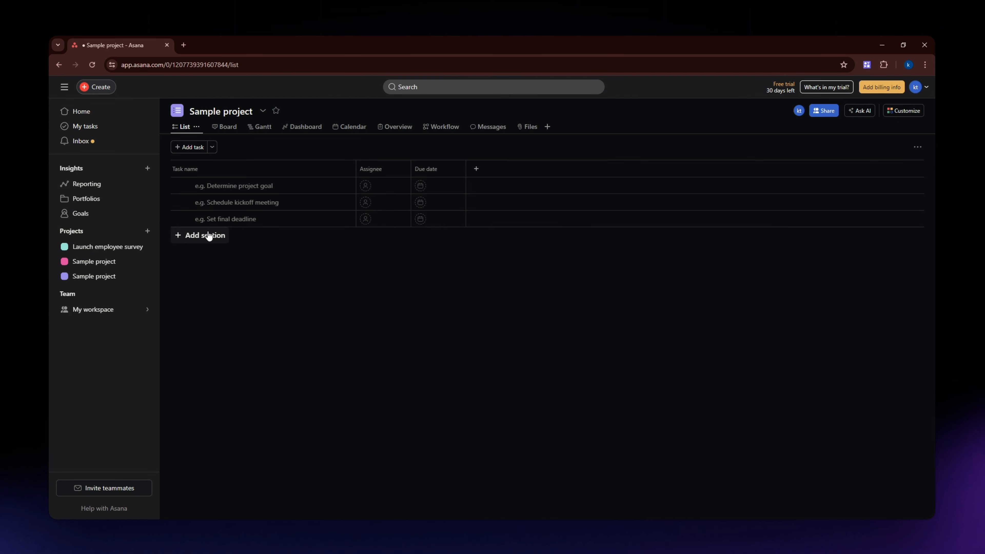
# - Add a section named Planning phase to the project list
pyautogui.click(225, 240)
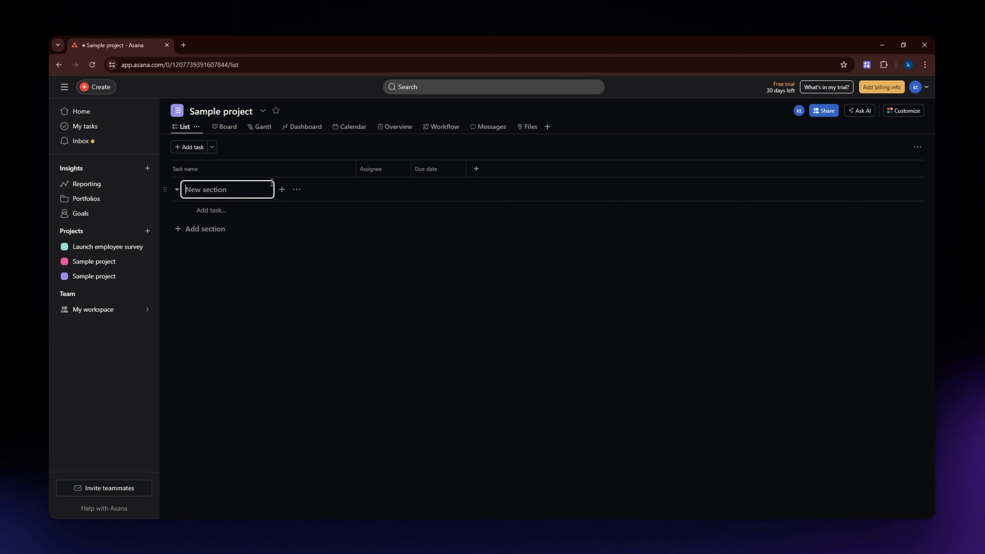
pyautogui.write('Plan')
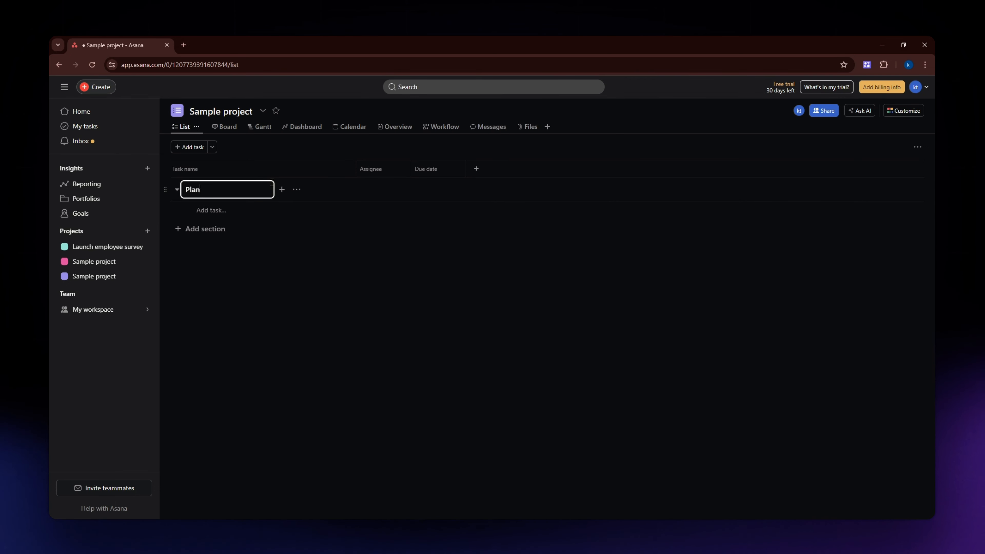
pyautogui.write('ning phase')
pyautogui.press('Return')
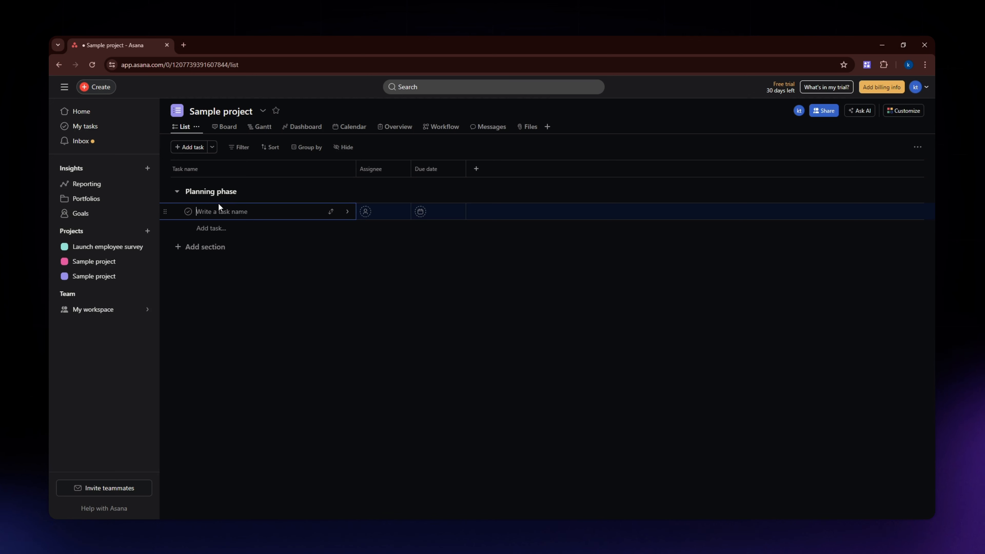
# - Add tasks Thumbnail, Content, Subtitles and Marketing under the Planning phase section
pyautogui.write('Thumb')
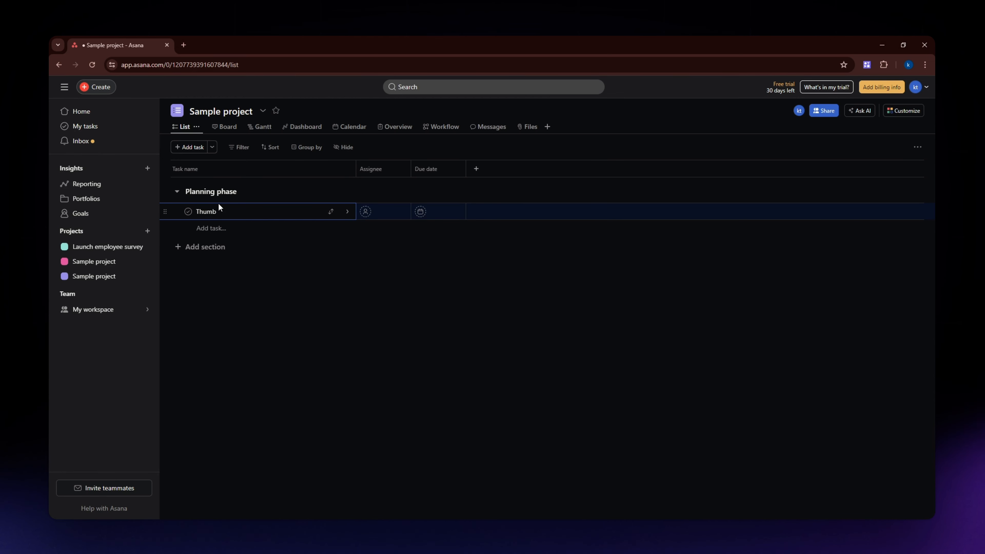
pyautogui.write('nail')
pyautogui.press('Return')
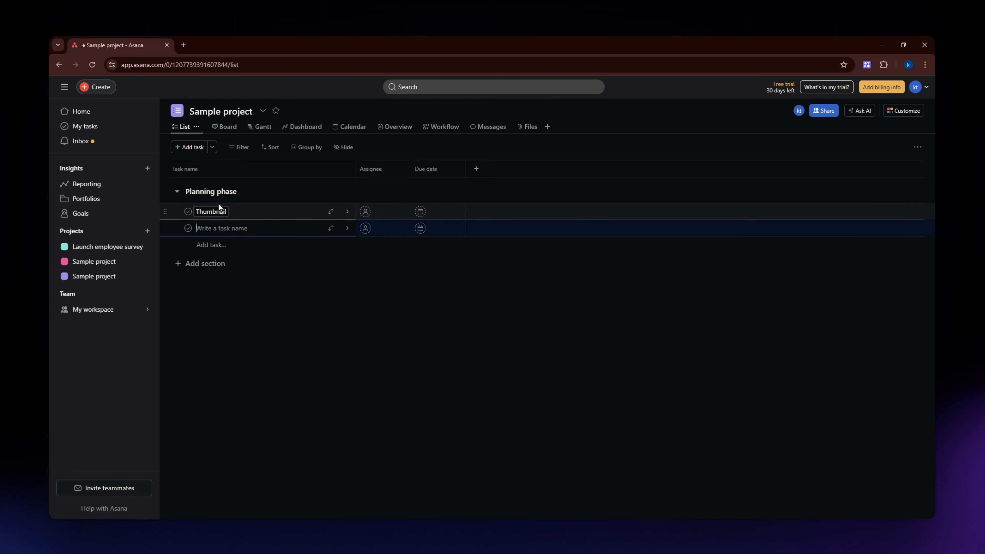
pyautogui.write('Content')
pyautogui.press('Return')
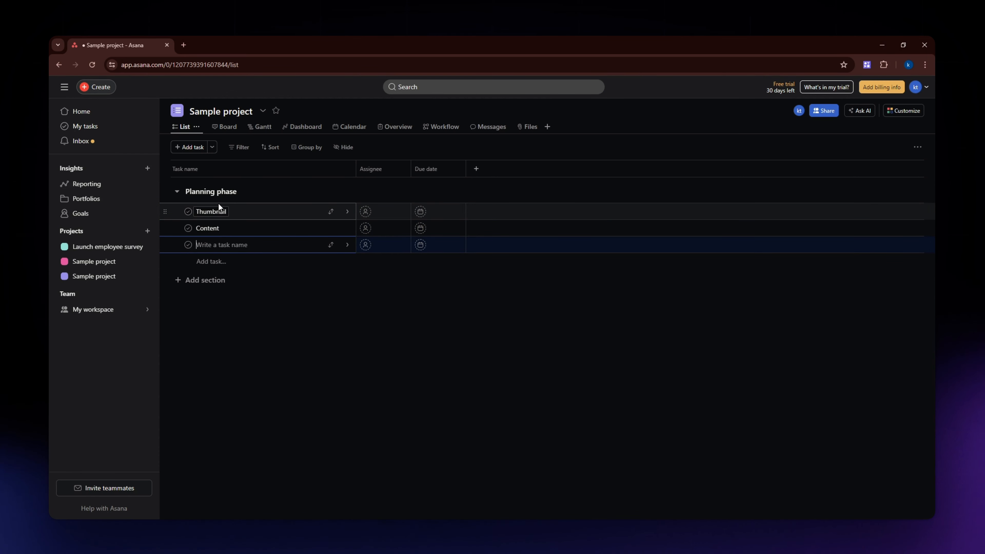
pyautogui.write('Subtitles')
pyautogui.press('Return')
pyautogui.write('Marketing')
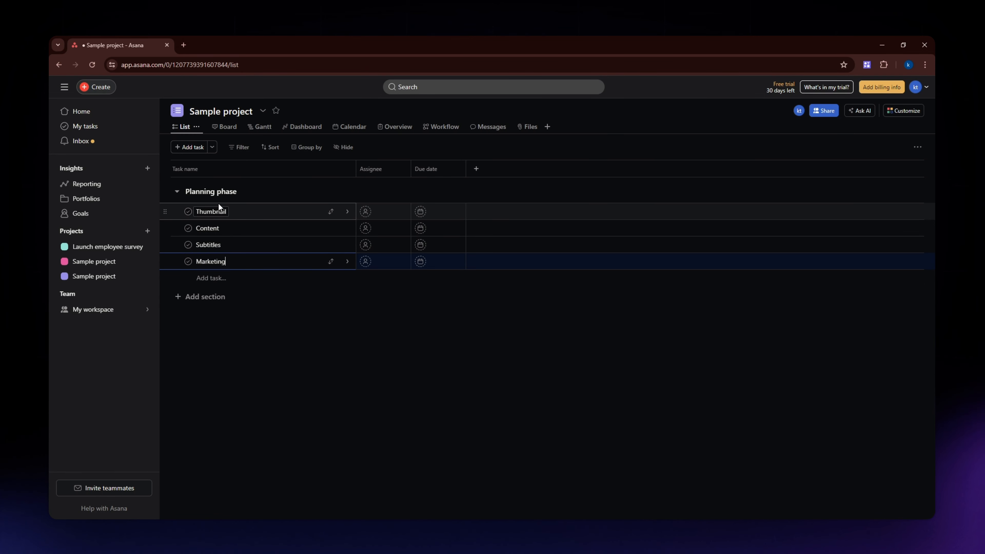
pyautogui.press('Return')
# - Open the Content task's details and its assignee picker, closing it without assigning anyone
pyautogui.click(277, 321)
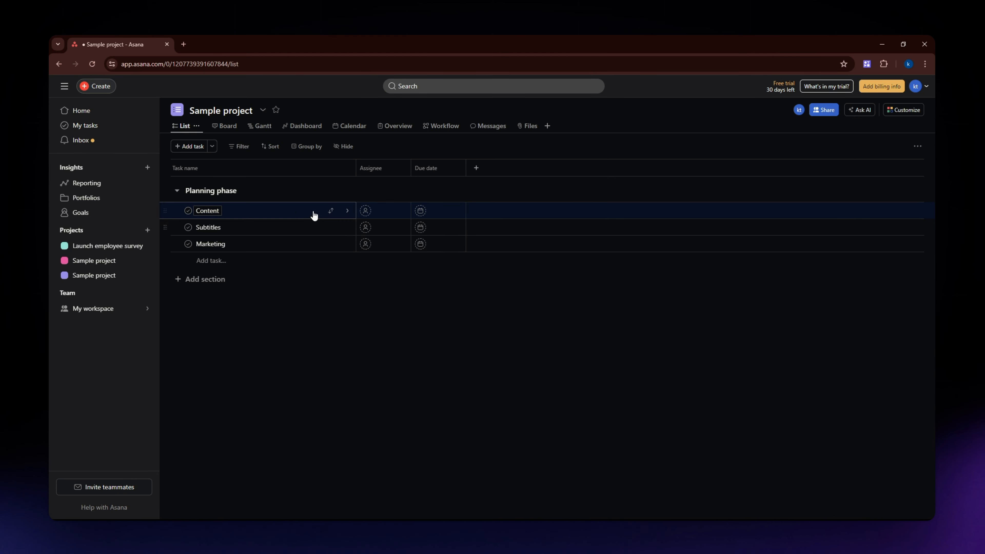
pyautogui.click(301, 211)
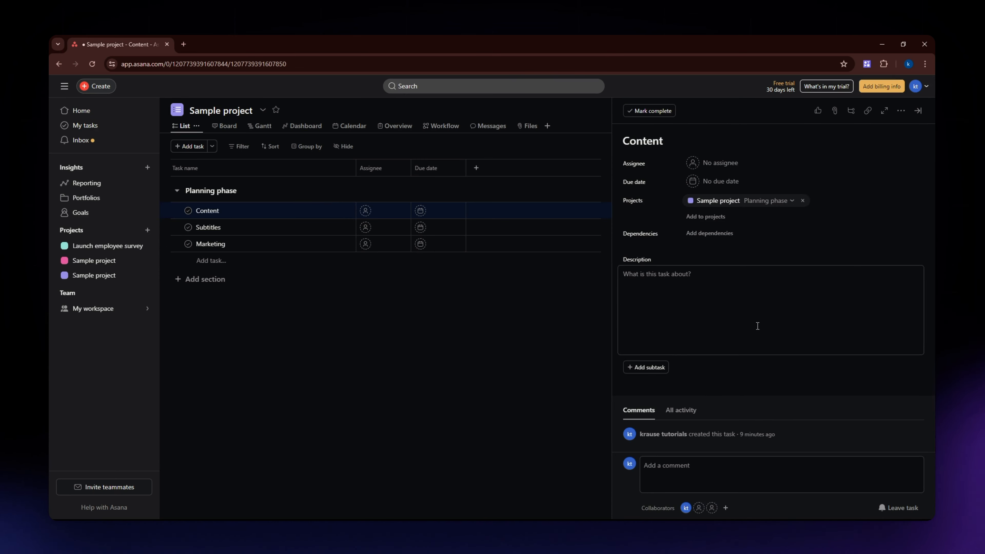
pyautogui.click(719, 165)
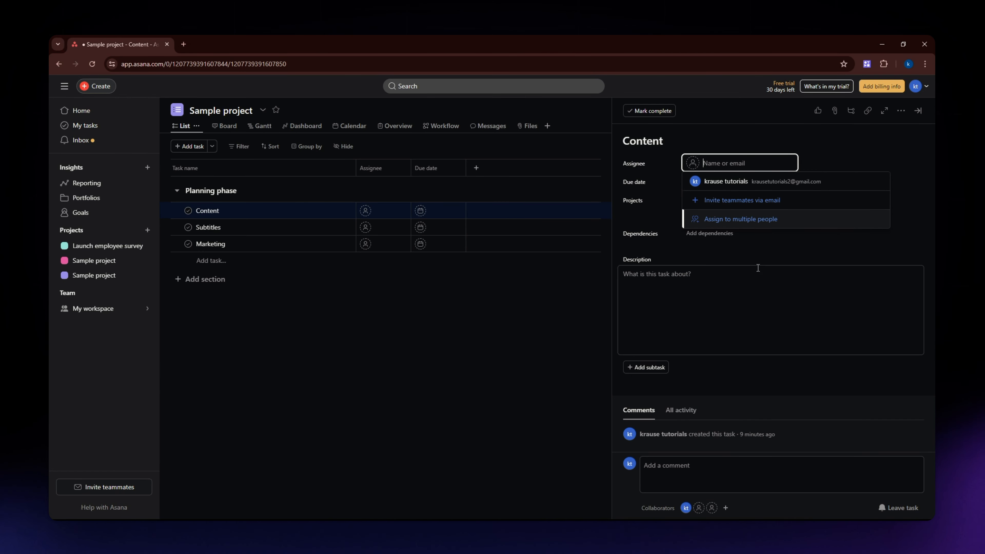
pyautogui.press('Escape')
pyautogui.press('Escape')
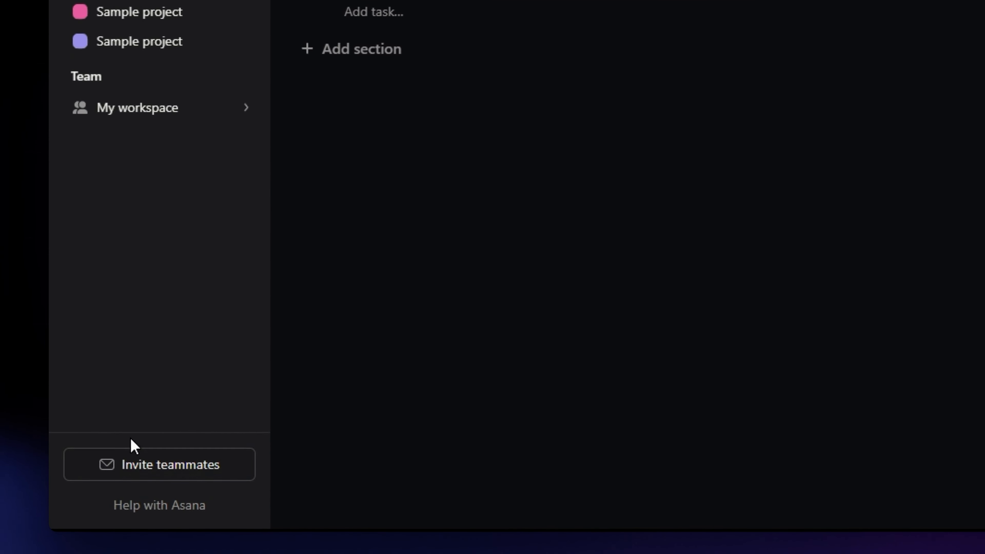
# - Open the invite teammates dialog and close it without sending invitations
pyautogui.click(192, 471)
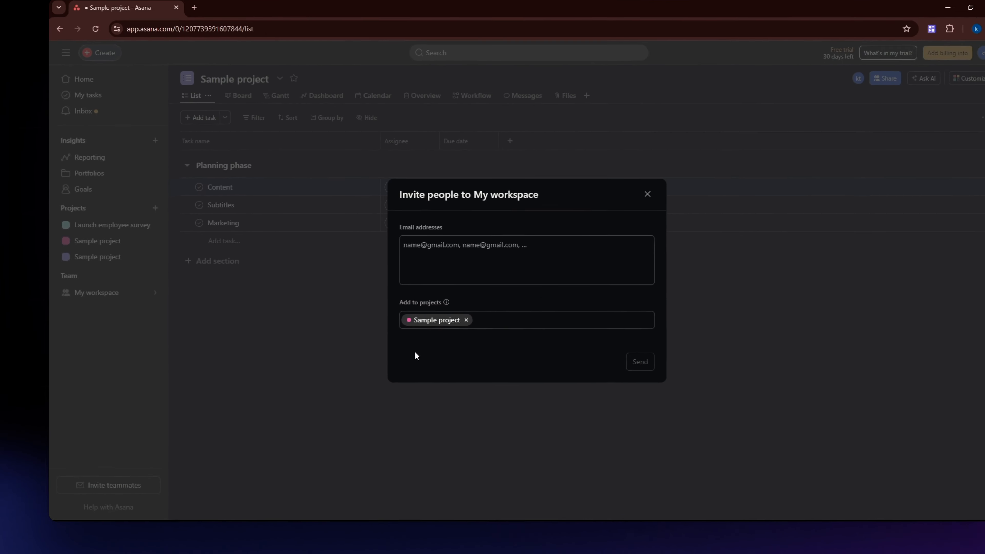
pyautogui.click(462, 245)
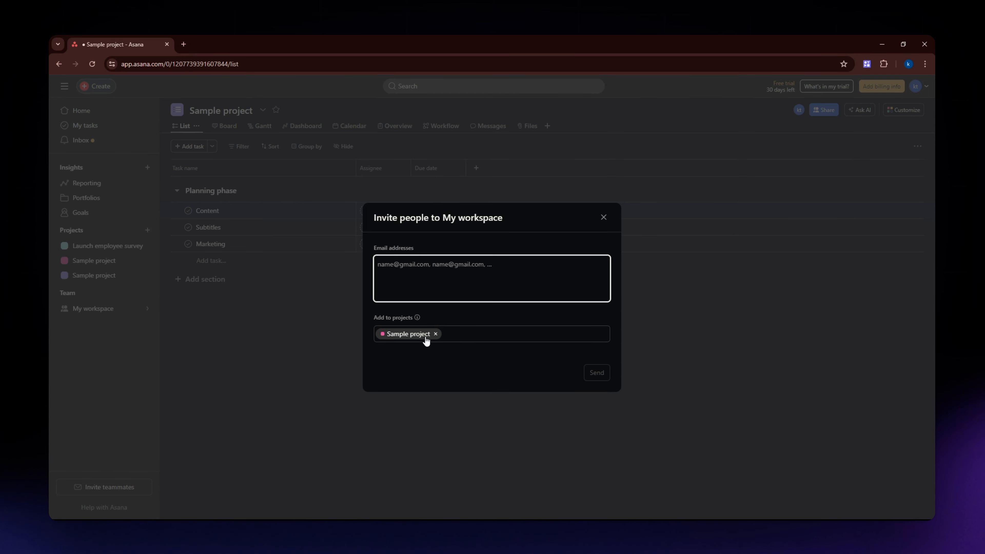
pyautogui.click(603, 218)
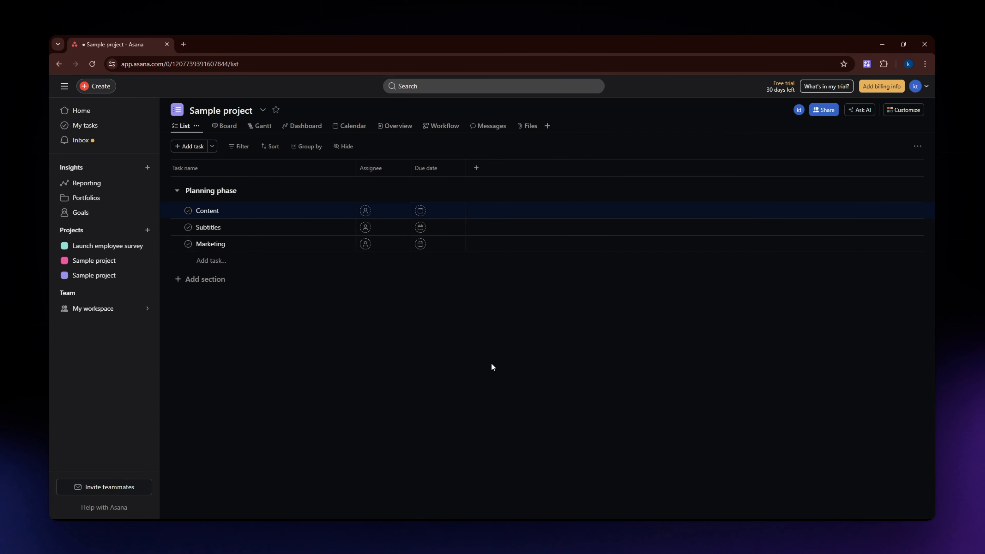
# - Assign the Content task to your own account
pyautogui.click(303, 217)
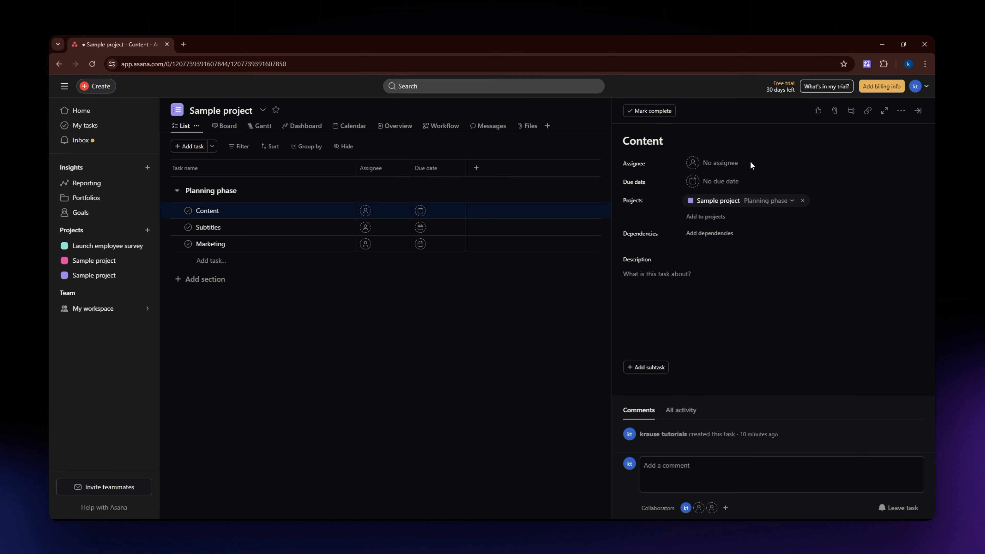
pyautogui.click(715, 168)
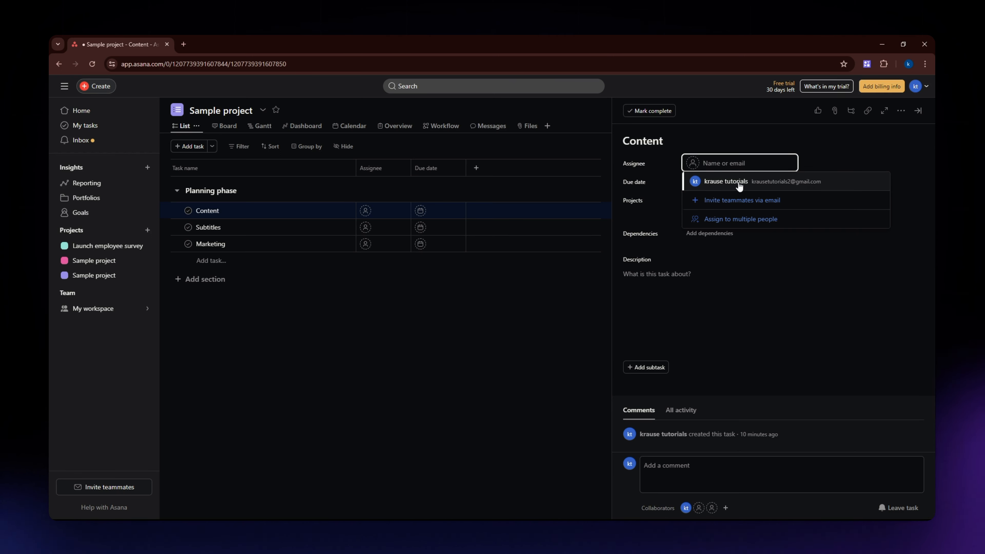
pyautogui.click(739, 186)
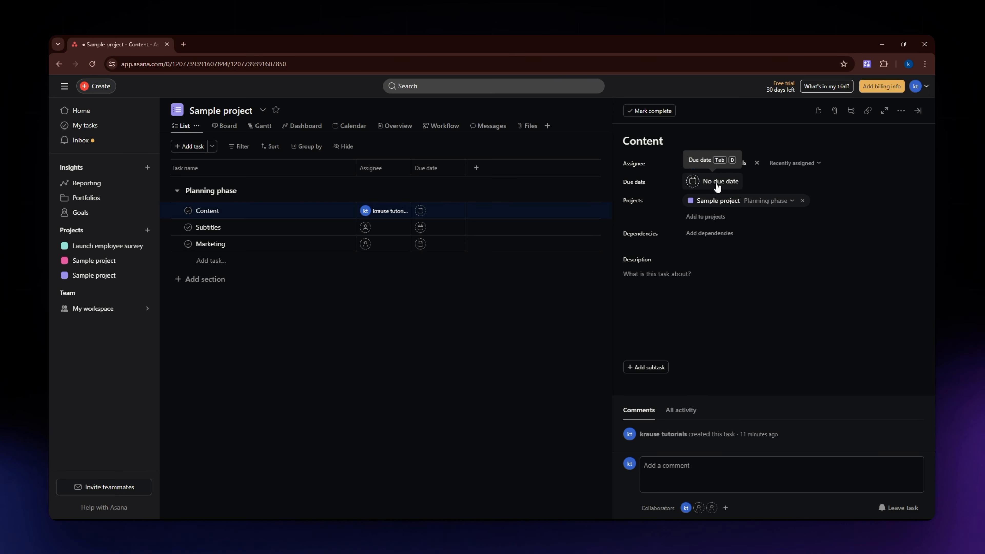
# - Set the Content task's due date to July 12, 2024
pyautogui.click(727, 181)
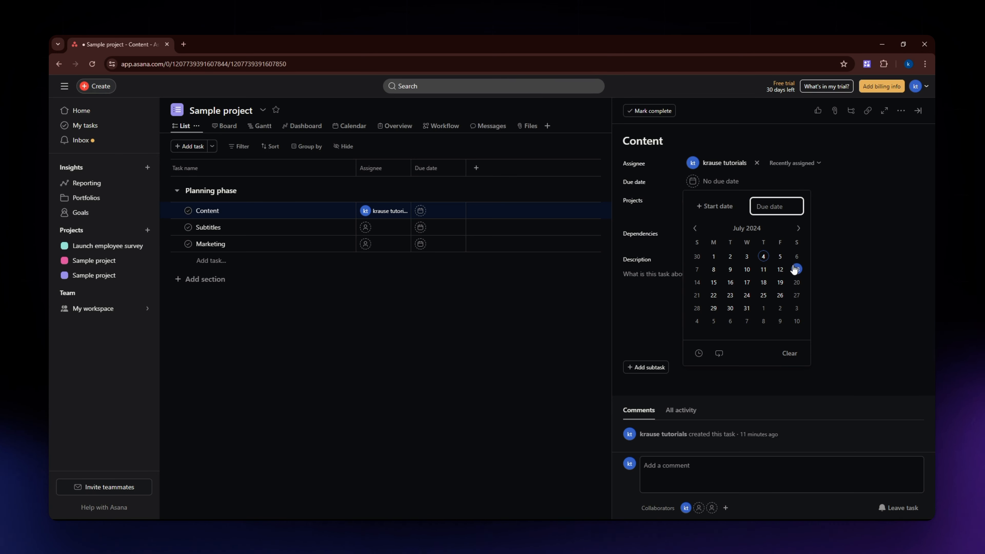
pyautogui.click(780, 271)
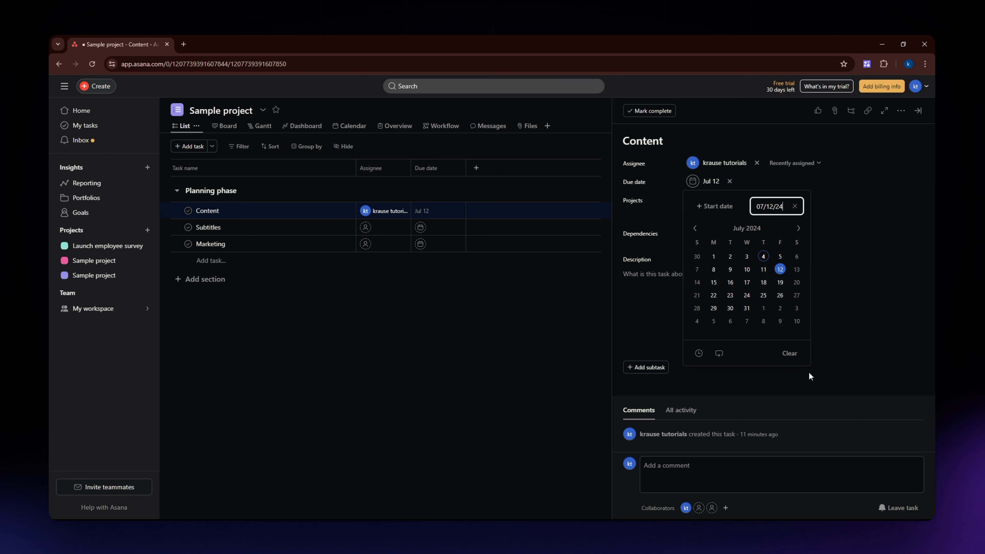
pyautogui.click(857, 193)
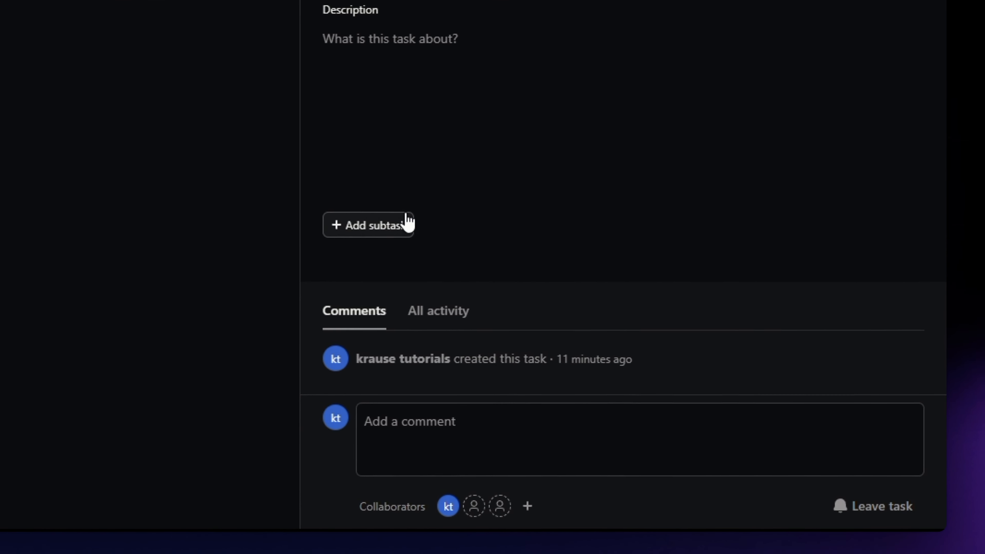
# - Start adding a subtask to Content and dismiss it empty
pyautogui.click(439, 238)
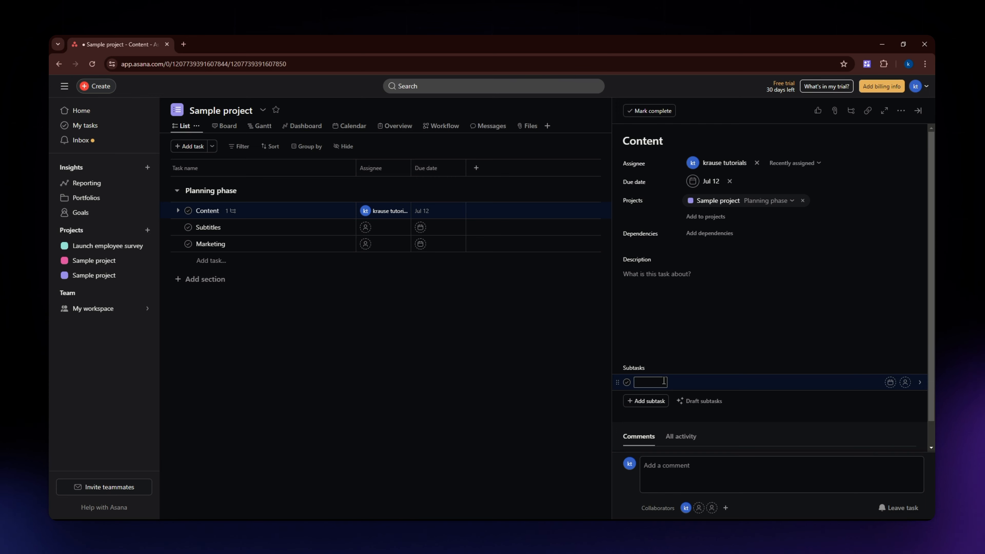
pyautogui.click(683, 277)
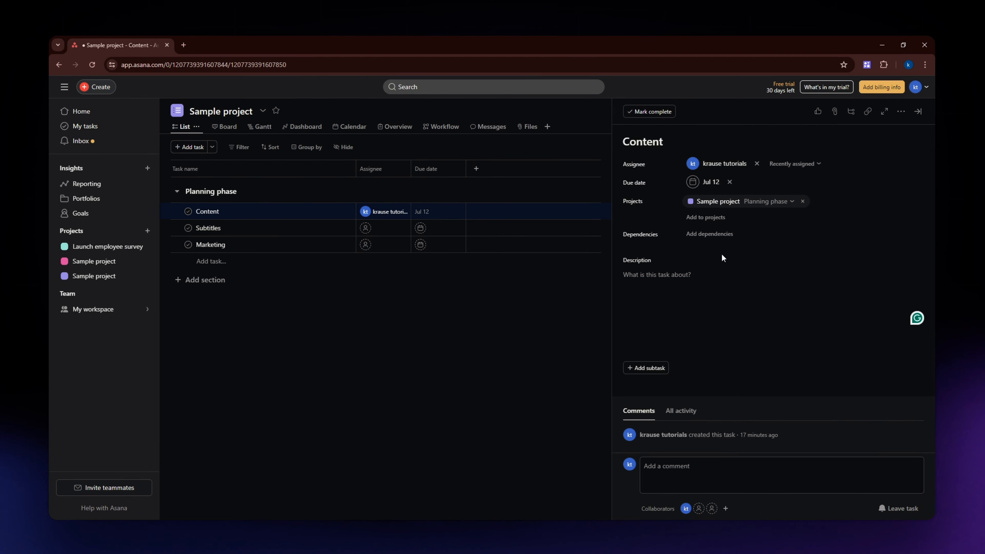
# - Browse the tasks offered as Blocked by dependencies for Content
pyautogui.click(709, 233)
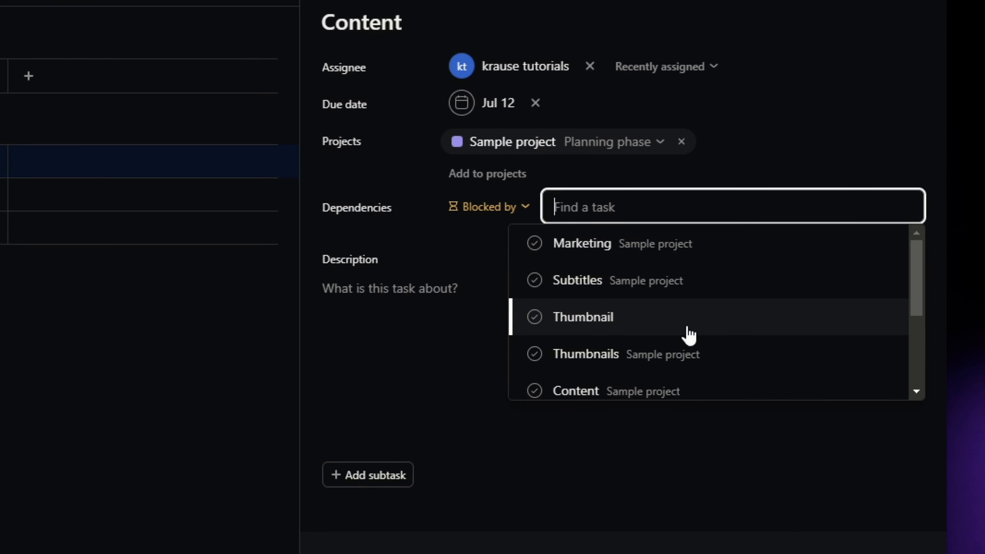
pyautogui.scroll(-3, 689, 334)
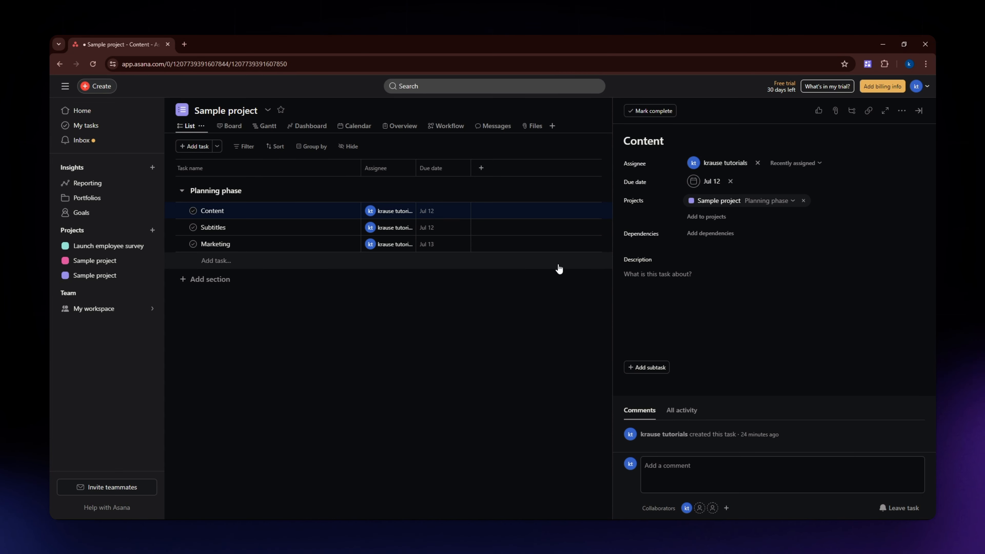
# - In the Gantt view, reschedule the Content task's bar to span Jul 14 – 18
pyautogui.click(271, 127)
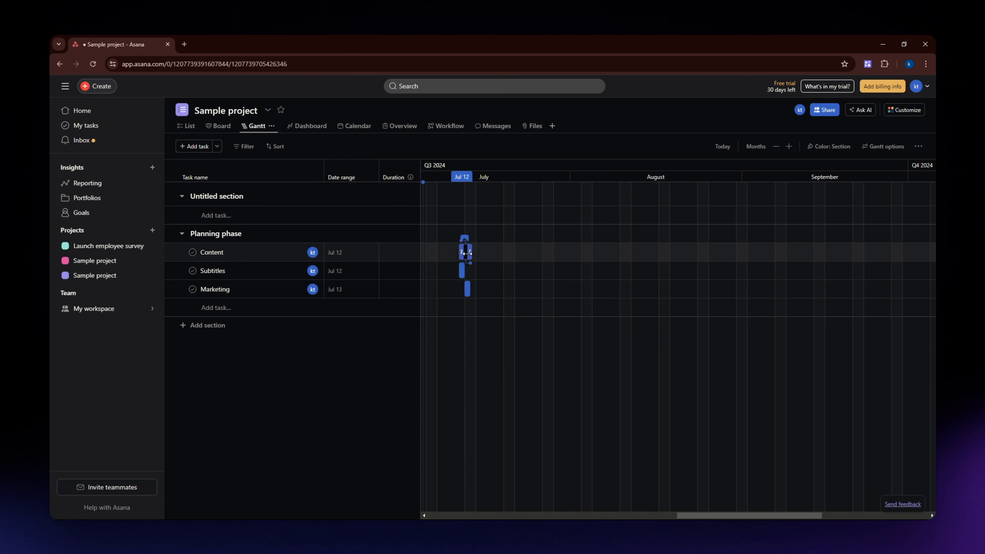
pyautogui.moveTo(470, 250); pyautogui.dragTo(487, 252)
pyautogui.click(488, 251)
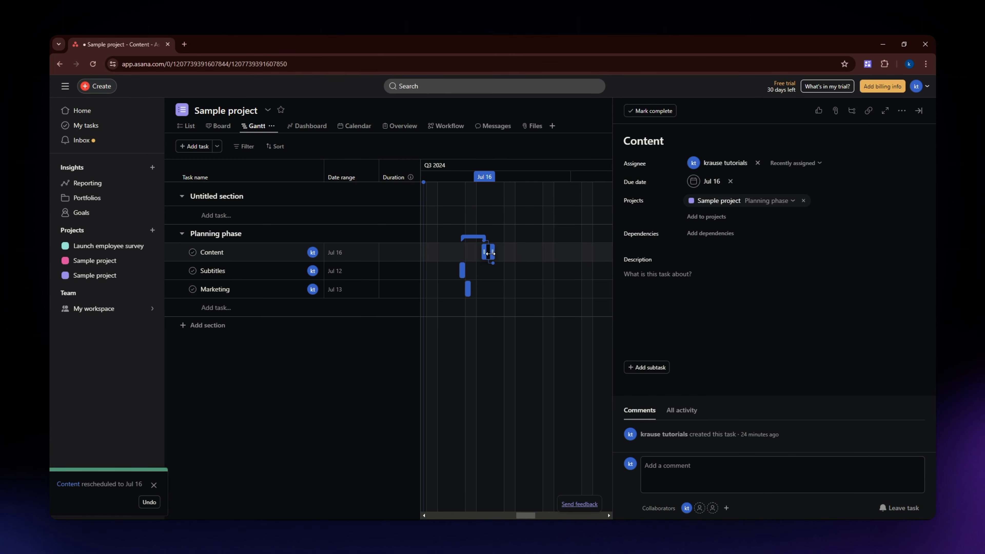
pyautogui.moveTo(488, 252)
pyautogui.mouseDown()
pyautogui.moveTo(462, 253)
pyautogui.moveTo(487, 253)
pyautogui.mouseUp()
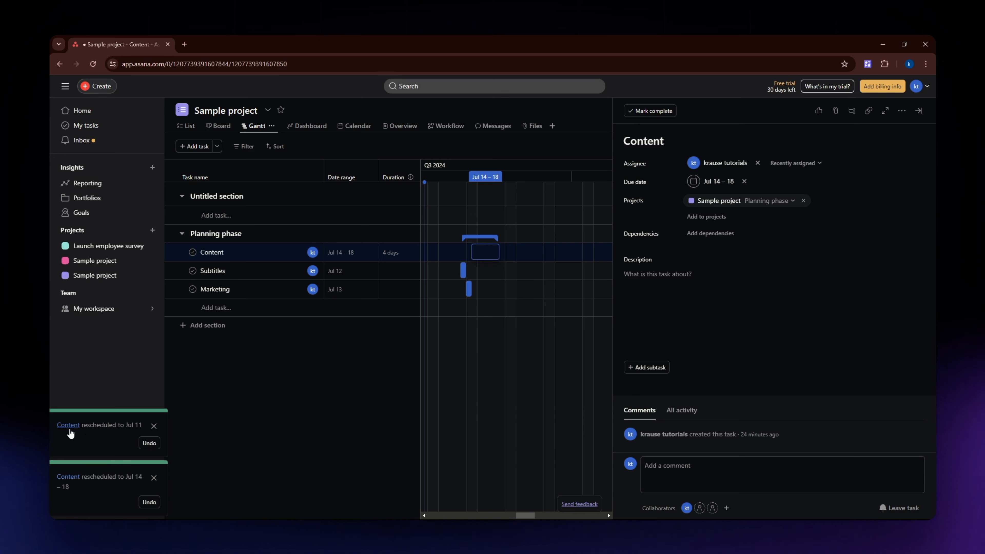
pyautogui.click(153, 427)
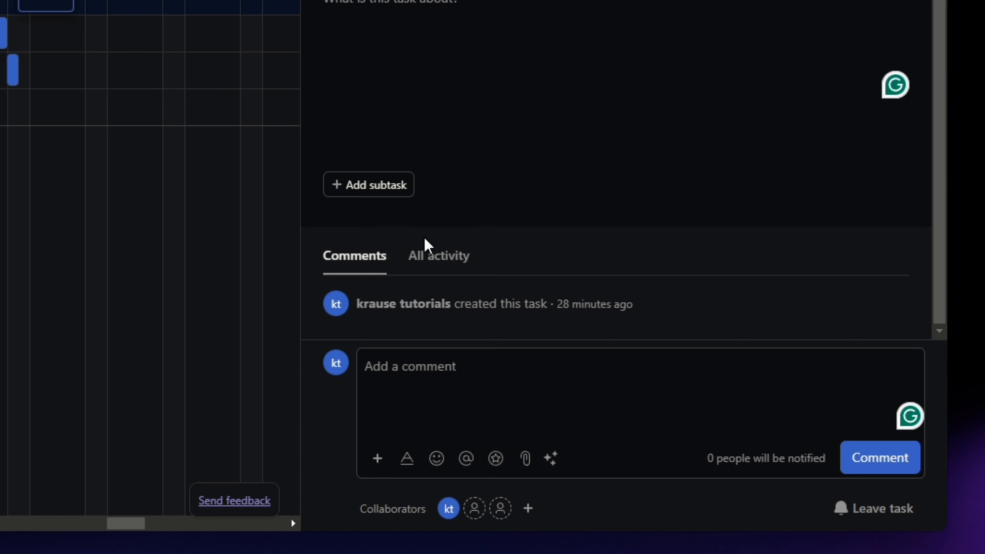
# - Begin an @ mention in the Content task's comment box
pyautogui.click(464, 370)
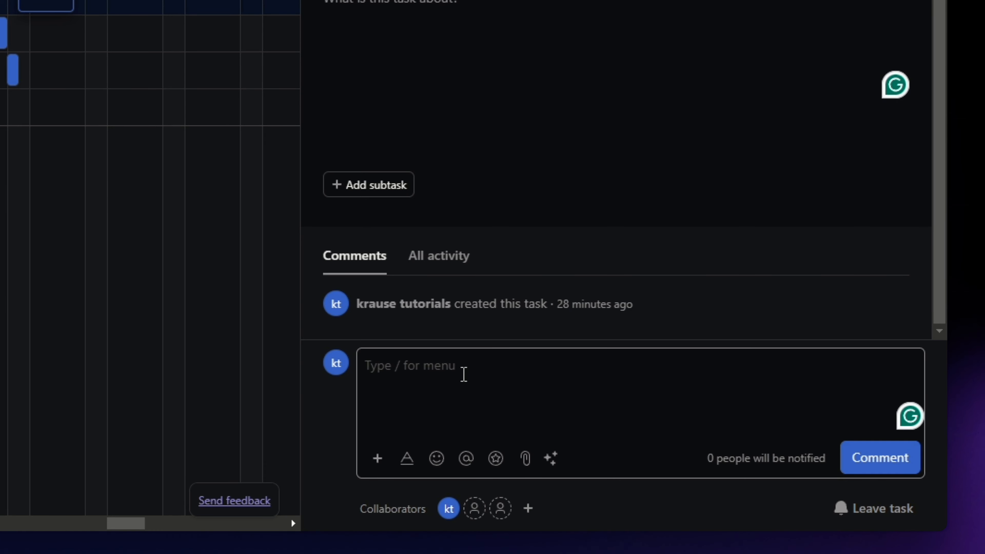
pyautogui.write('@')
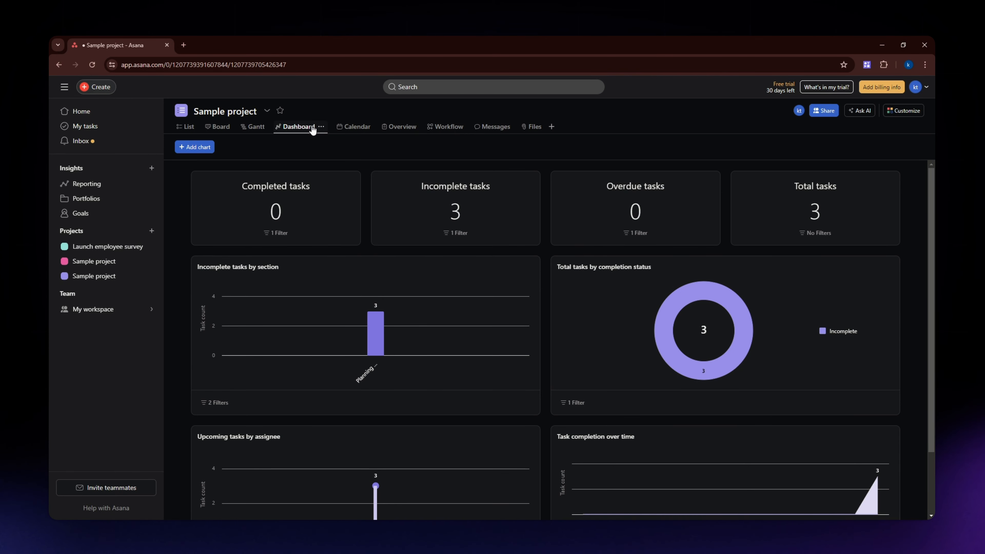
# - Explore the project dashboard charts and the Add chart dialog's chart style options
pyautogui.scroll(-2, 373, 369)
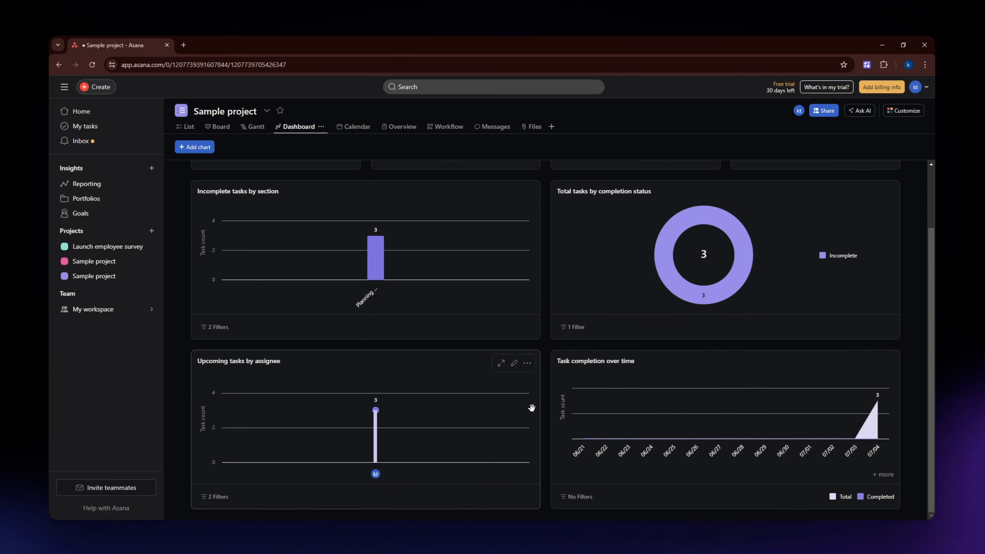
pyautogui.scroll(2, 402, 296)
pyautogui.click(195, 147)
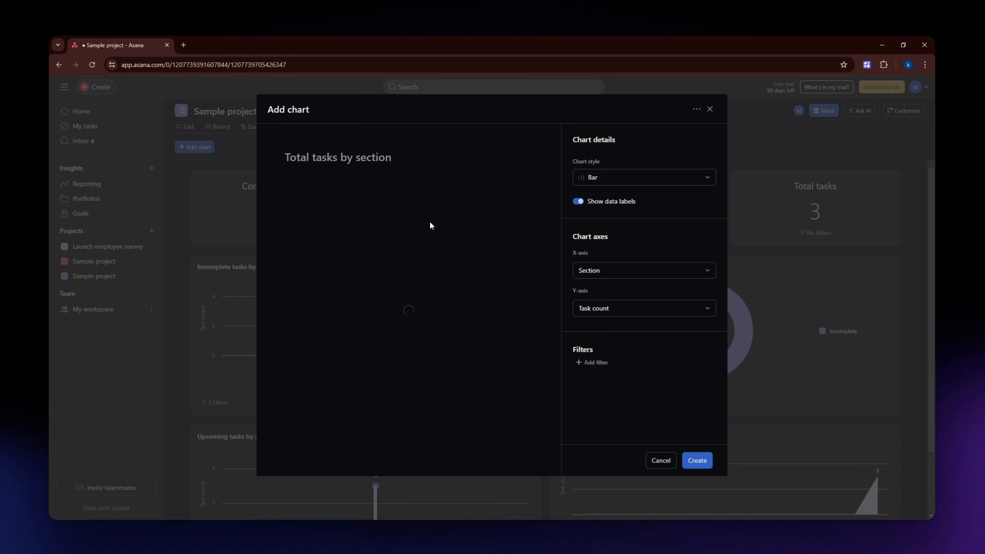
pyautogui.click(711, 109)
pyautogui.click(190, 147)
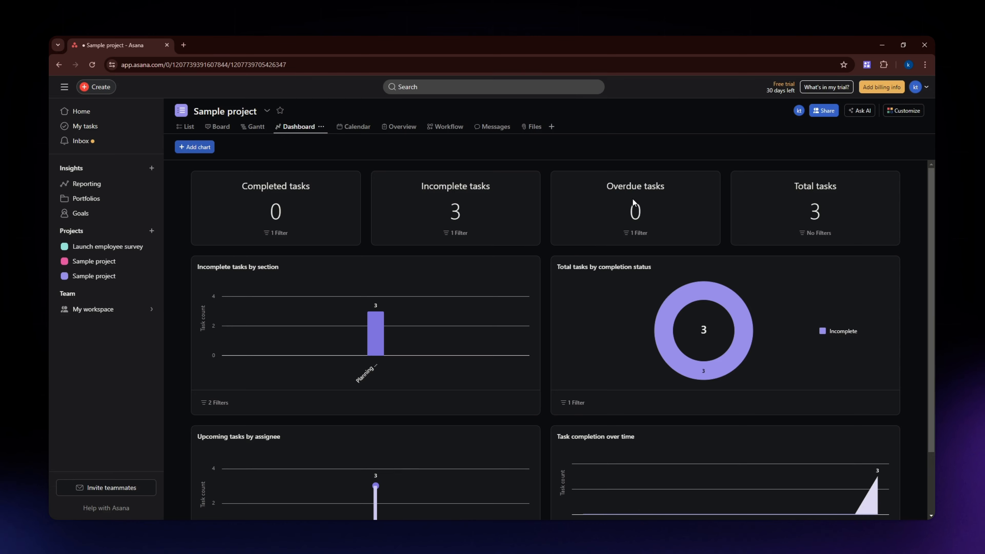
pyautogui.click(613, 178)
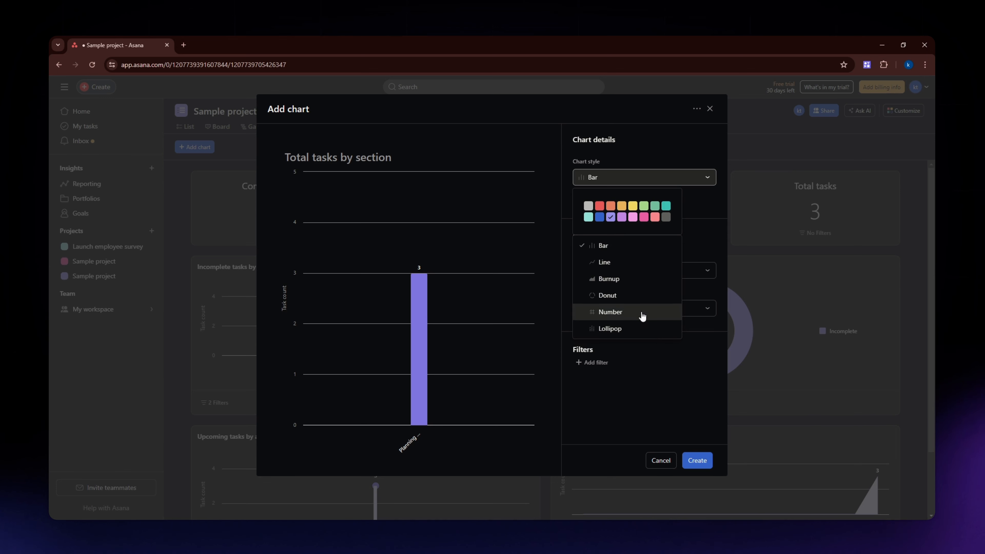
pyautogui.click(694, 205)
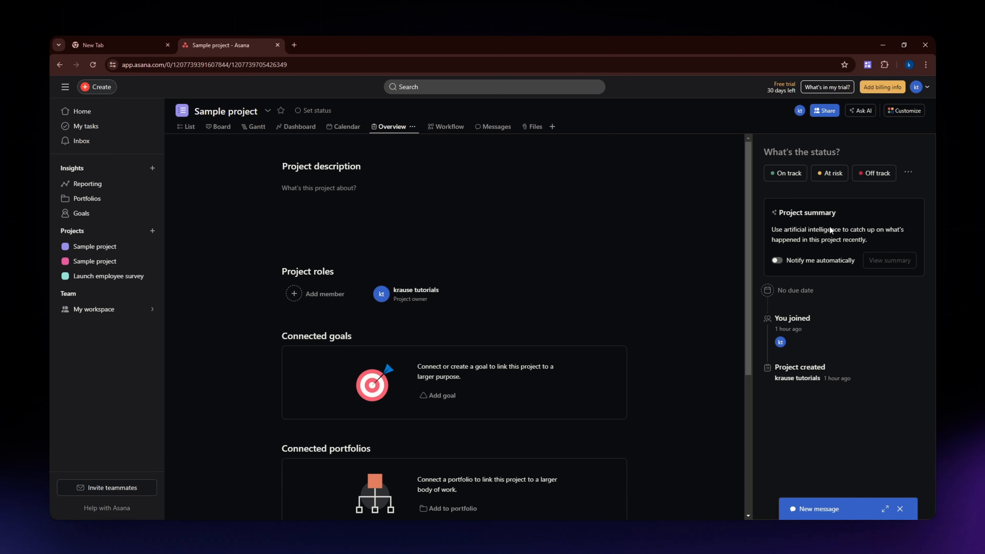
# - Browse the Workflow view's section cards and open the Messages view
pyautogui.click(450, 126)
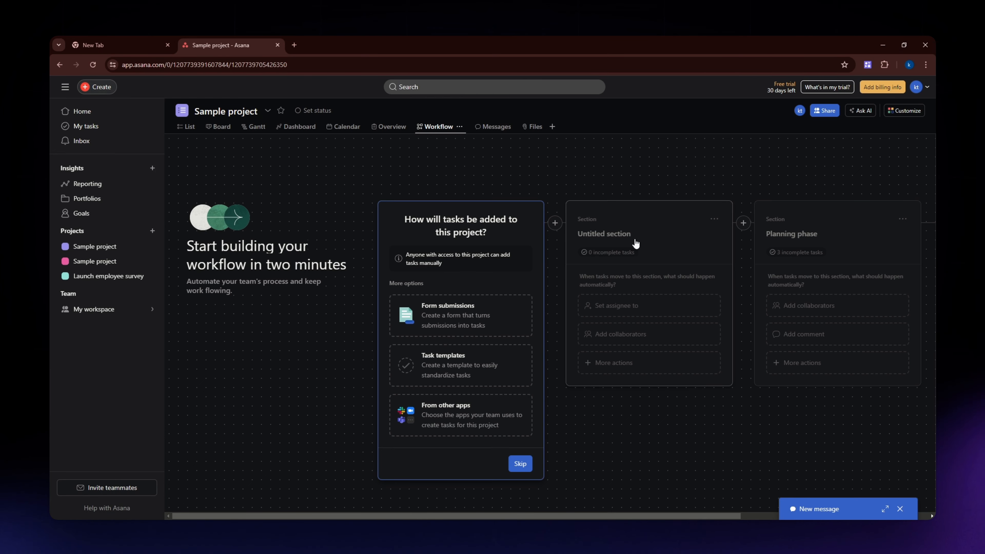
pyautogui.click(638, 248)
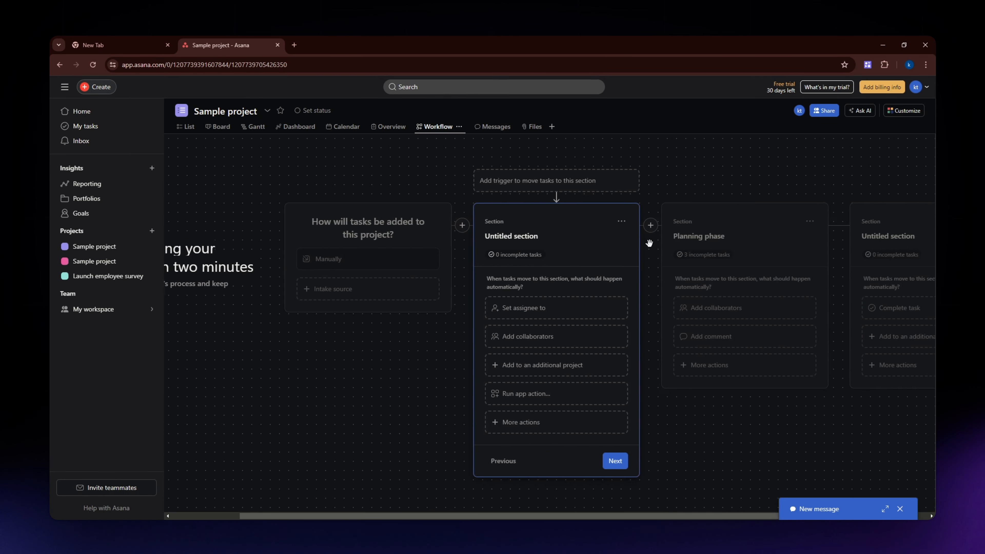
pyautogui.click(694, 236)
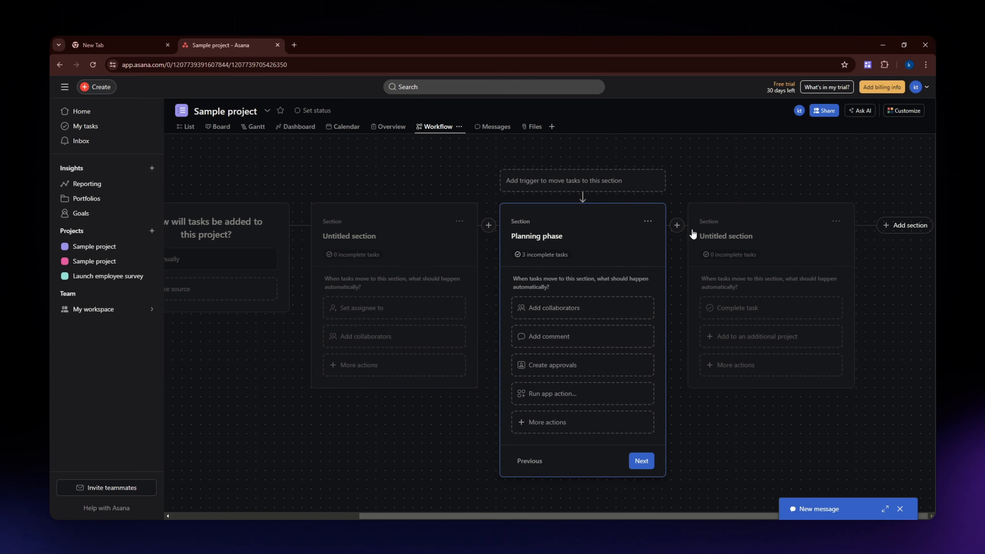
pyautogui.click(750, 232)
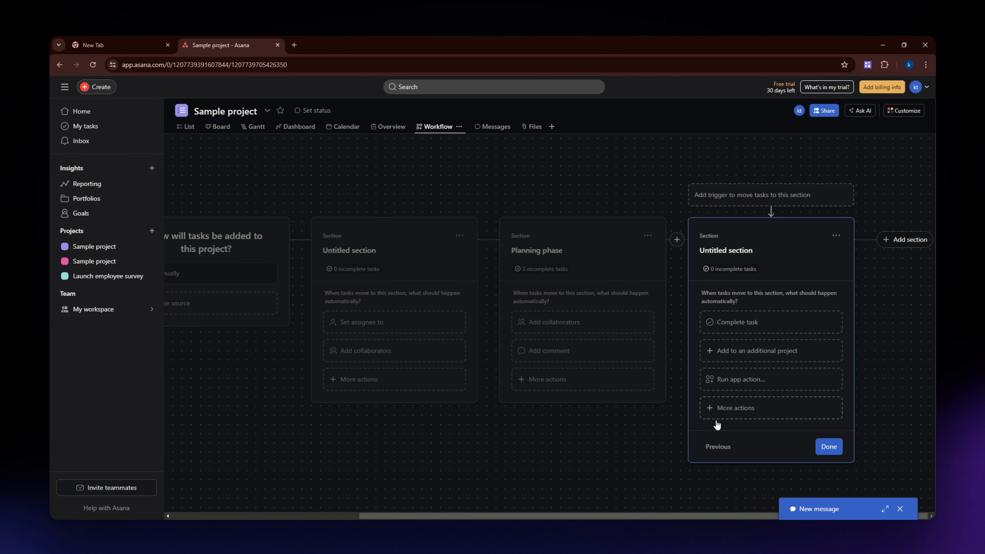
pyautogui.click(494, 133)
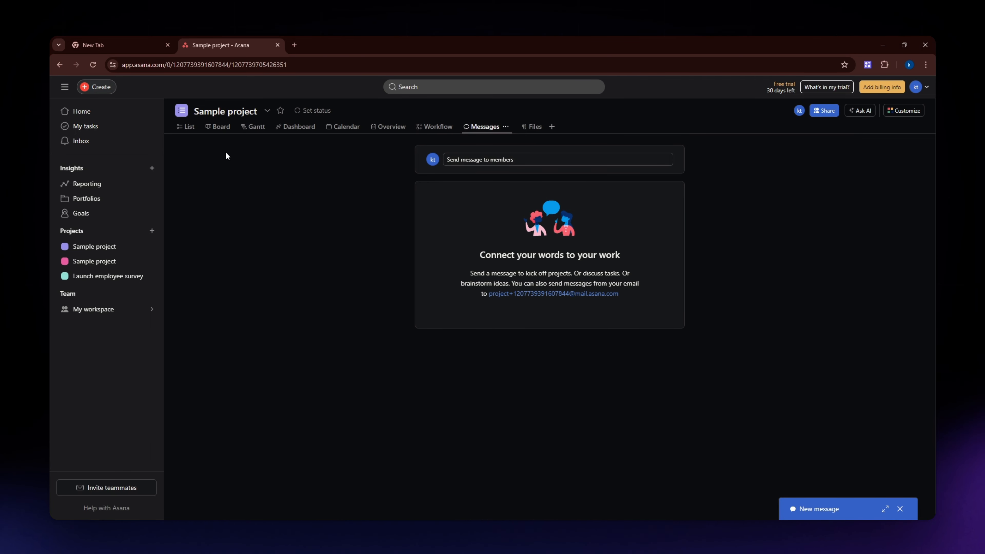
# - In the Board view, move the Content task from Planning phase into the Untitled section column beside it
pyautogui.click(218, 127)
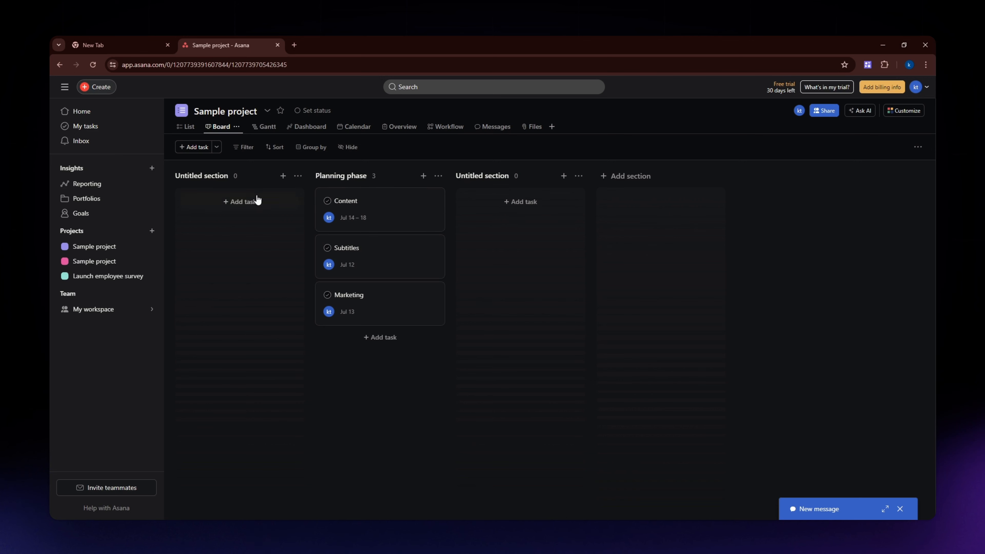
pyautogui.moveTo(410, 210); pyautogui.dragTo(433, 268)
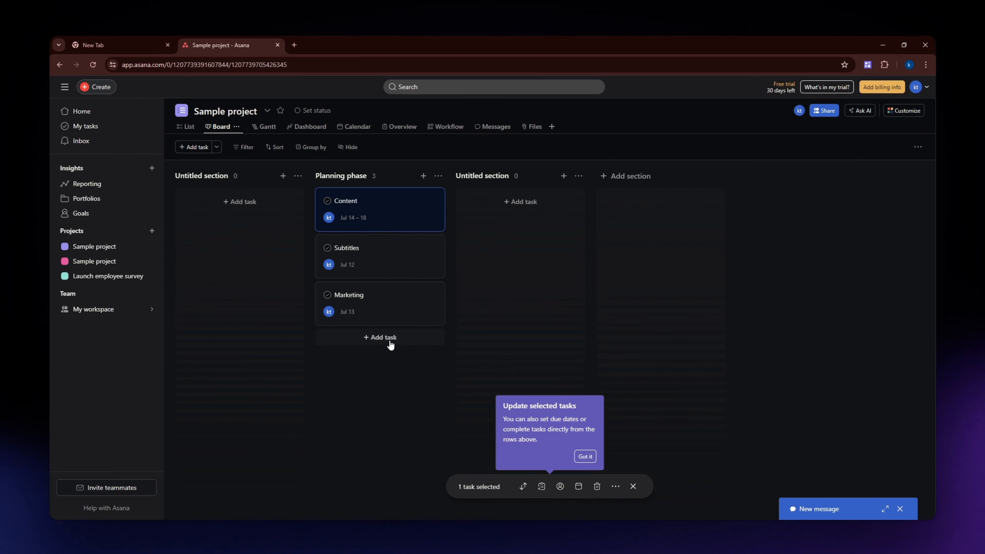
pyautogui.click(384, 394)
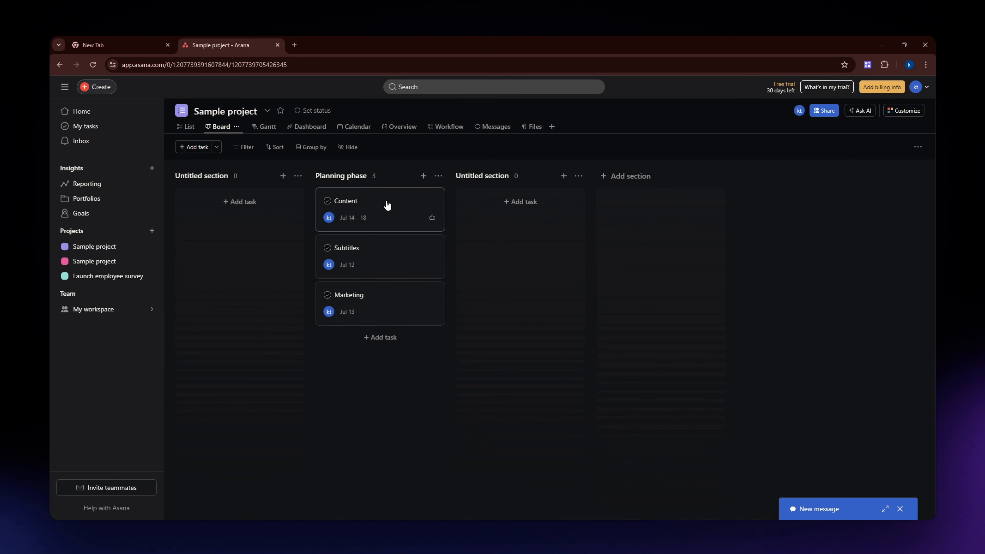
pyautogui.moveTo(387, 205)
pyautogui.mouseDown()
pyautogui.moveTo(535, 216)
pyautogui.moveTo(401, 203)
pyautogui.moveTo(378, 220)
pyautogui.mouseUp()
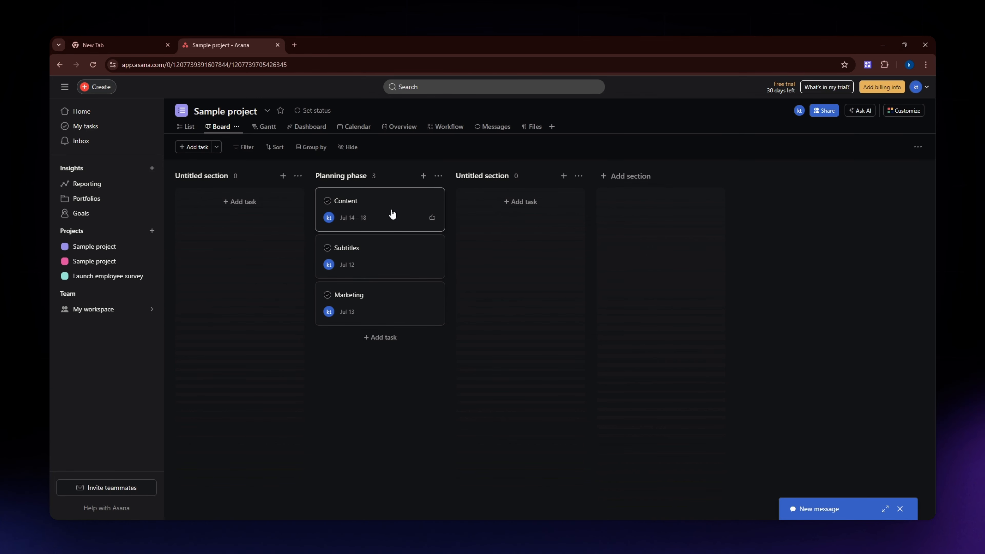
pyautogui.moveTo(393, 213); pyautogui.dragTo(550, 203)
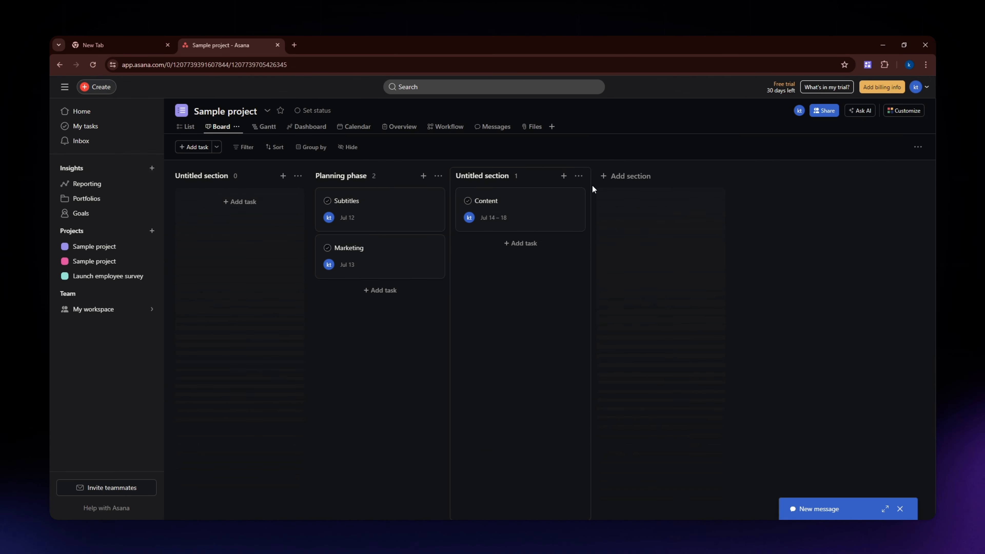
# - Open the Subtitles task details, then look through the Dashboard, Calendar, Overview, Workflow and List views
pyautogui.click(343, 200)
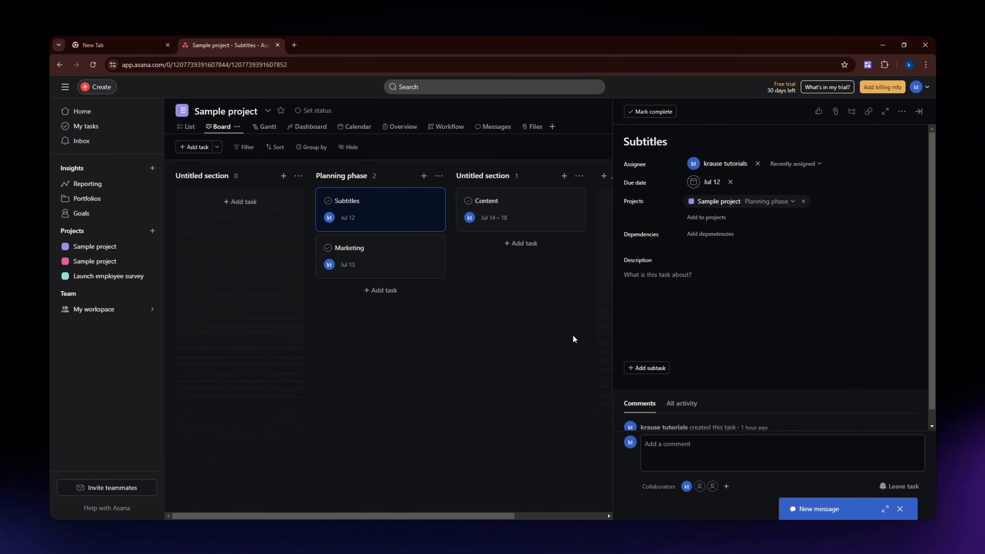
pyautogui.click(592, 330)
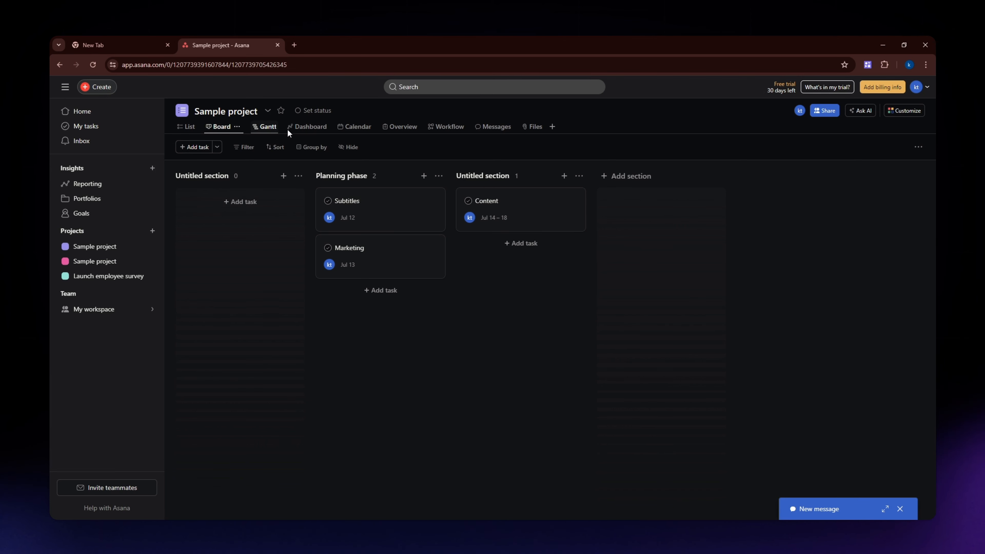
pyautogui.click(306, 132)
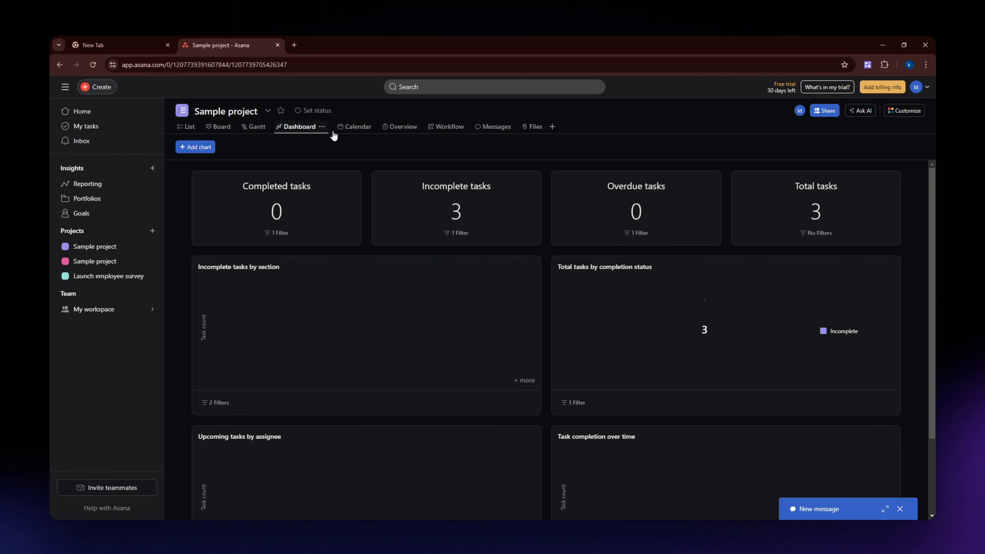
pyautogui.click(351, 130)
pyautogui.click(409, 128)
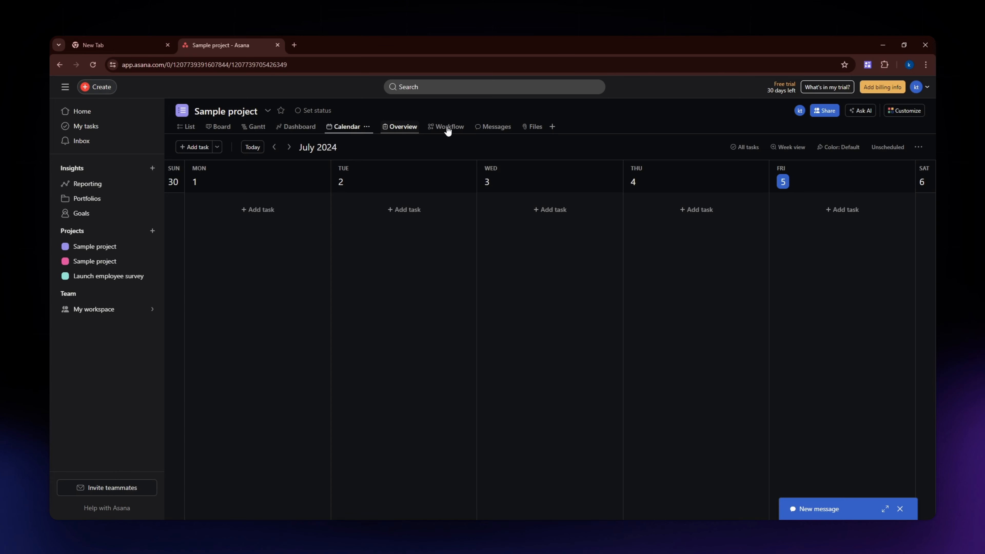
pyautogui.click(449, 130)
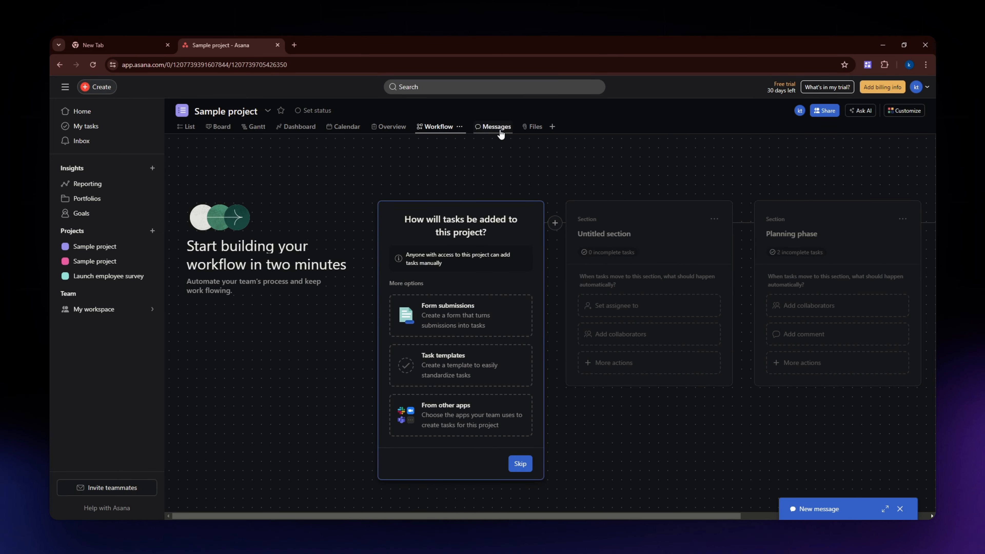
pyautogui.click(189, 130)
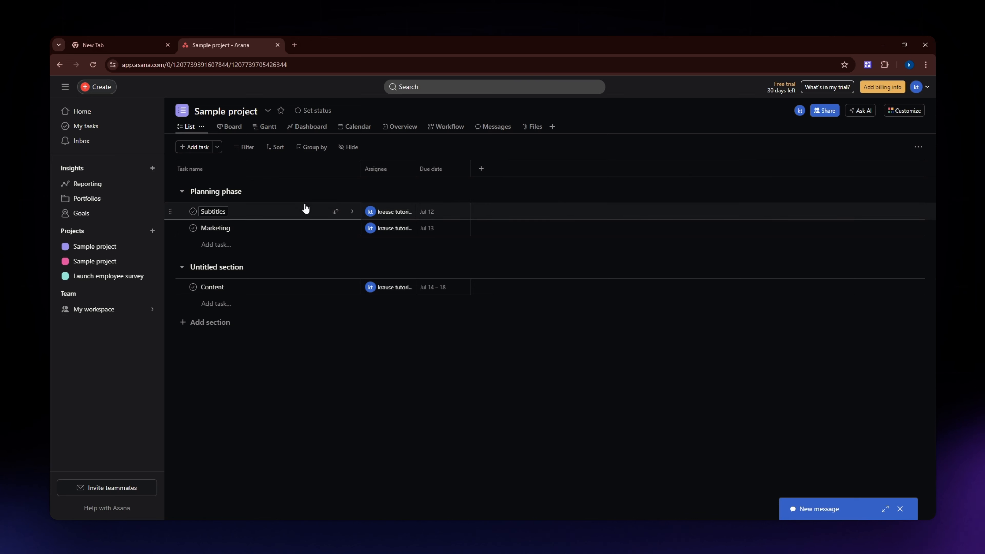